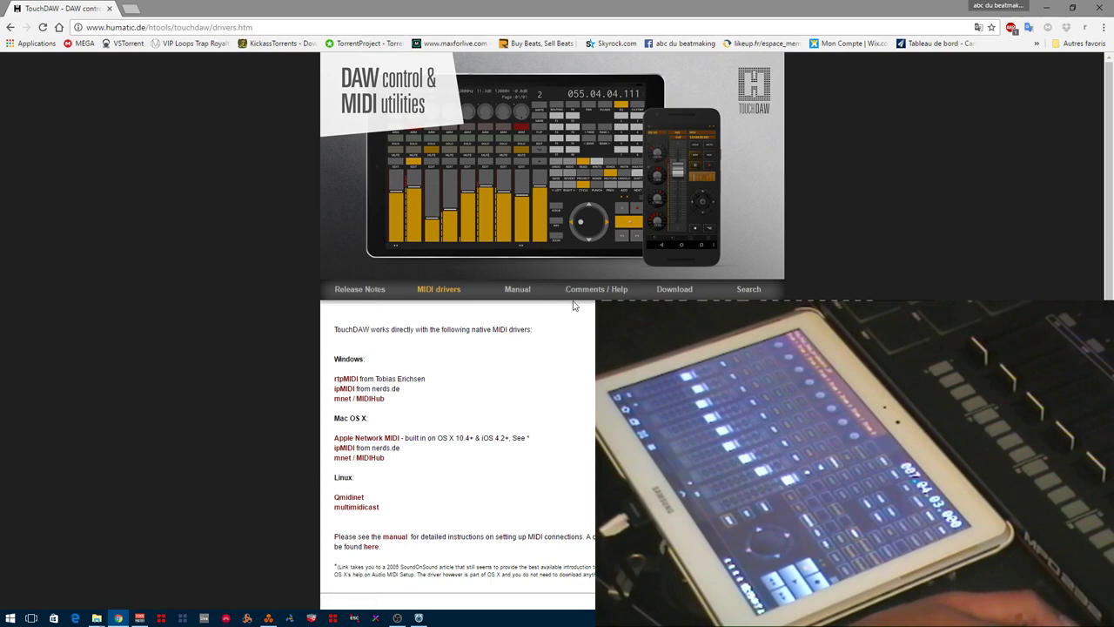
Step: Open rtpMIDI and examine the studio-HP (1) session and its connected participant
{"action": "mouse_move", "coordinate": [1109, 132]}
{"action": "left_mouse_down"}
{"action": "mouse_move", "coordinate": [1110, 187]}
{"action": "mouse_move", "coordinate": [1099, 118]}
{"action": "left_mouse_up"}
{"action": "left_click", "coordinate": [421, 618]}
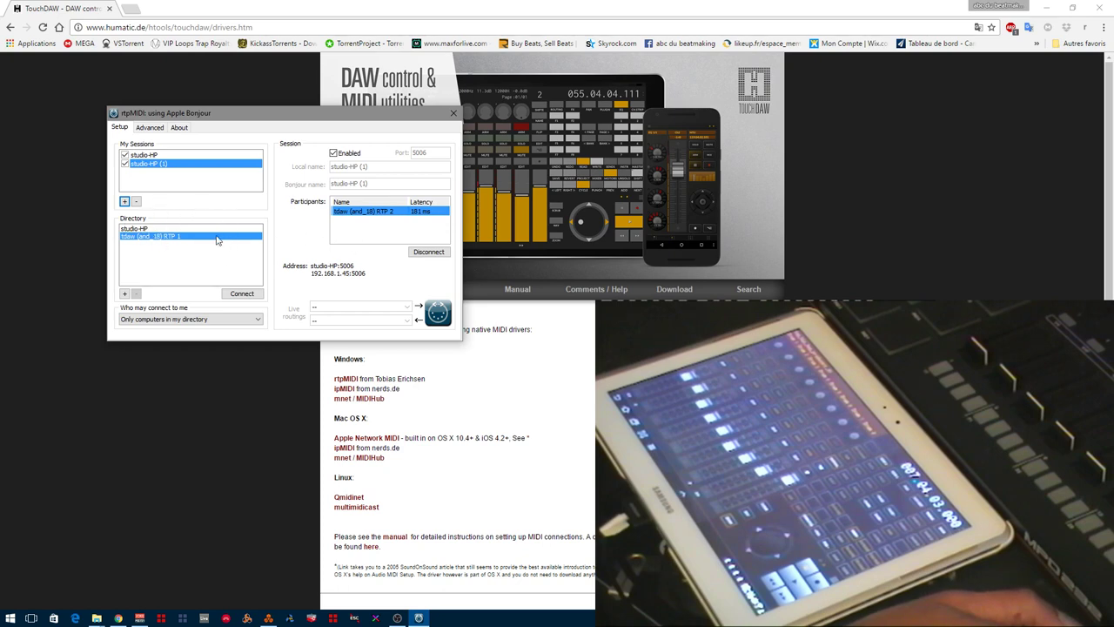
{"action": "left_click", "coordinate": [851, 106]}
Step: Switch to the Reason Essentials demo document, play the song from its start and stop it around bar 4
{"action": "left_click", "coordinate": [1048, 8]}
{"action": "left_click", "coordinate": [508, 117]}
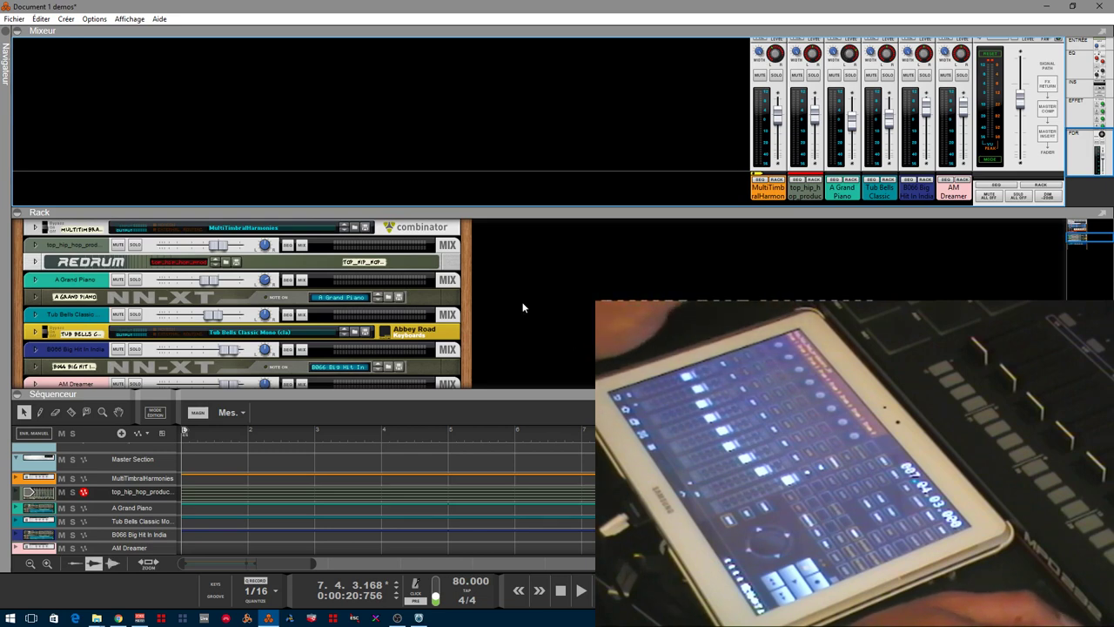
{"action": "key", "text": "shift+Return"}
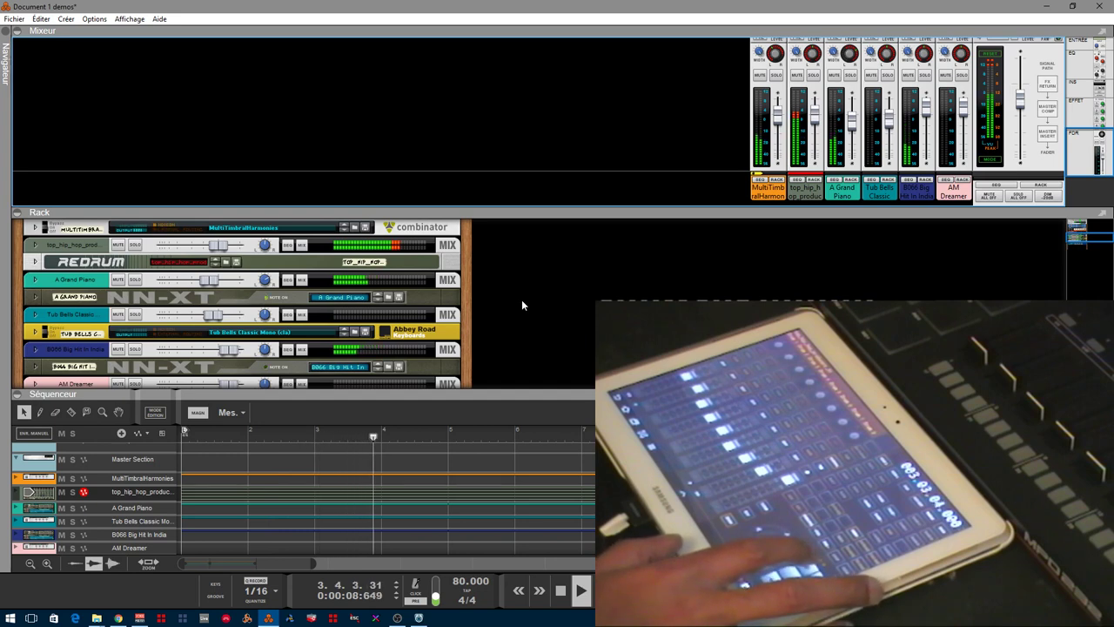
{"action": "key", "text": "space"}
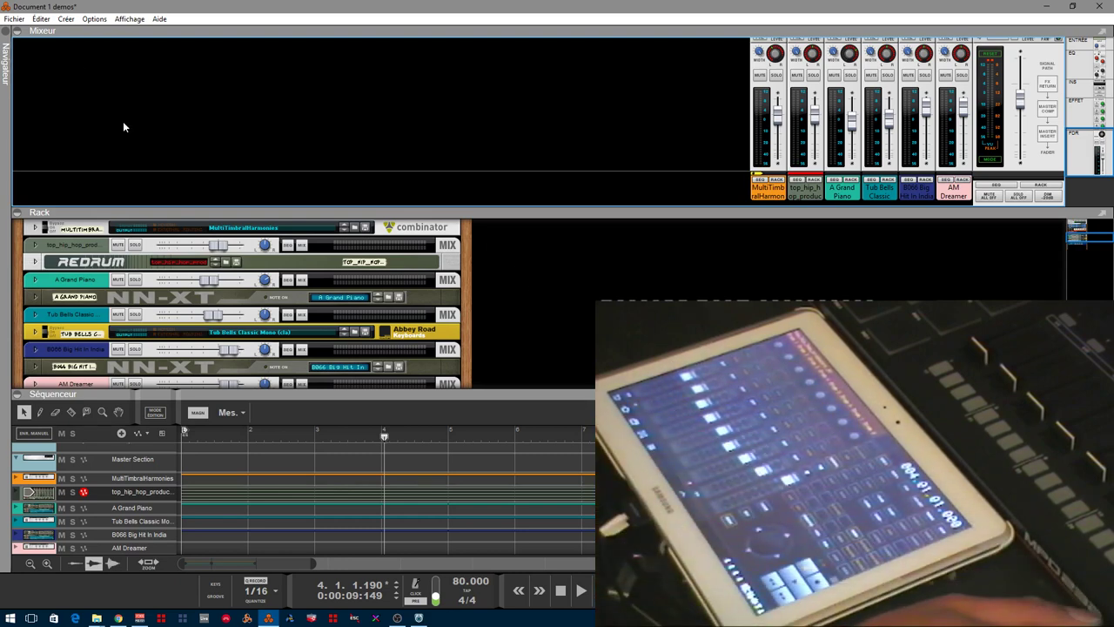
Step: Open the Mackie Control 2 control surface's settings from the preferences to examine its input and output ports
{"action": "left_click", "coordinate": [41, 19]}
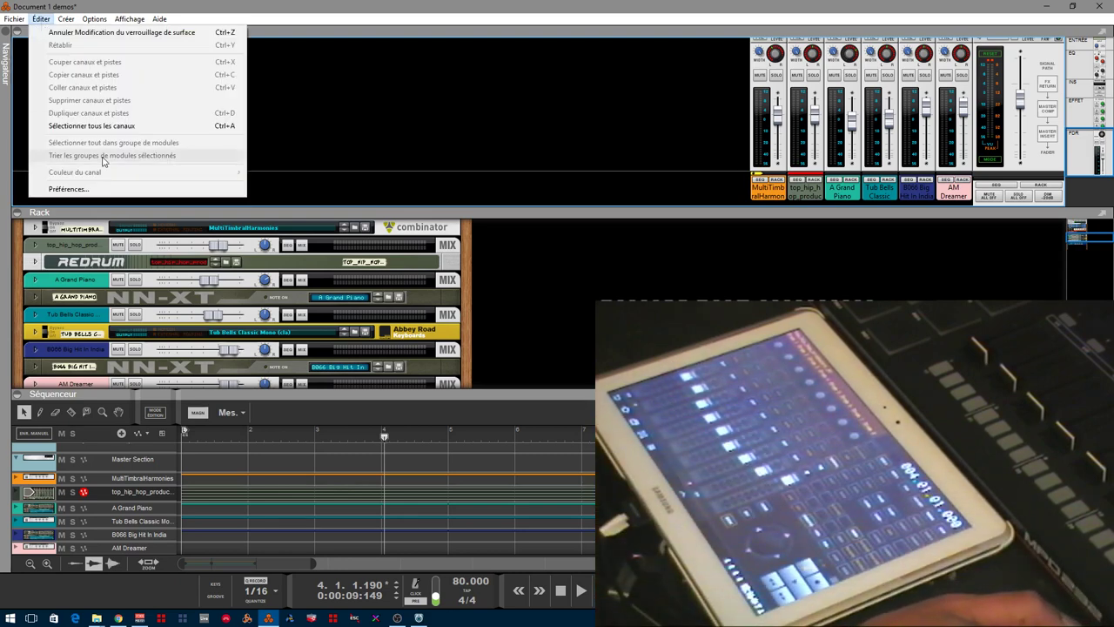
{"action": "left_click", "coordinate": [70, 189]}
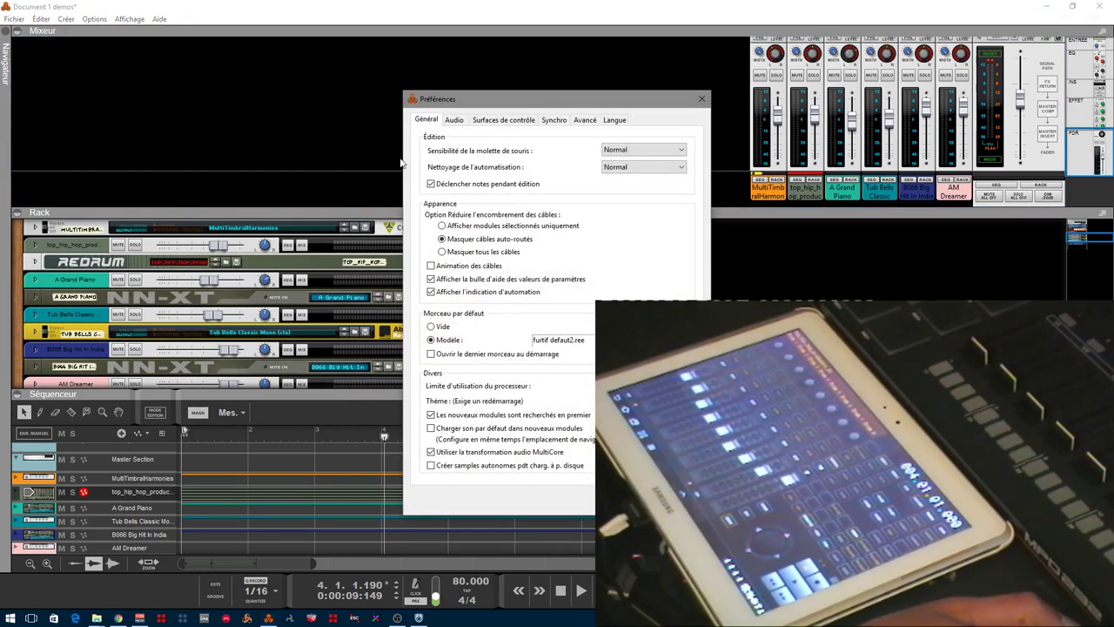
{"action": "left_click", "coordinate": [456, 121]}
{"action": "left_click", "coordinate": [503, 120]}
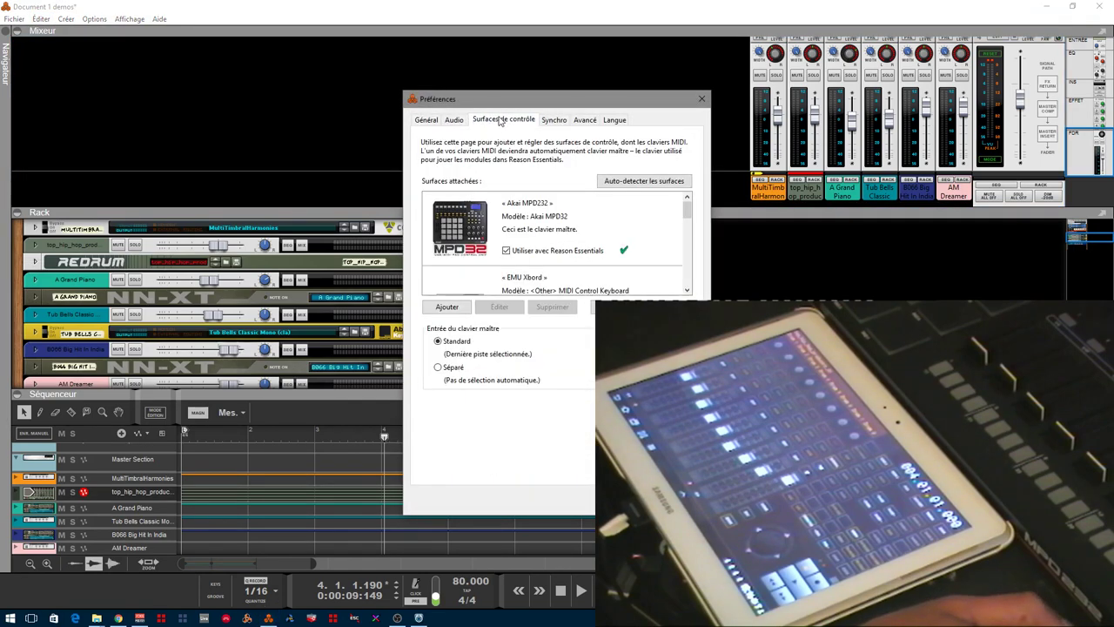
{"action": "mouse_move", "coordinate": [687, 212]}
{"action": "left_mouse_down"}
{"action": "mouse_move", "coordinate": [699, 298]}
{"action": "mouse_move", "coordinate": [689, 272]}
{"action": "left_mouse_up"}
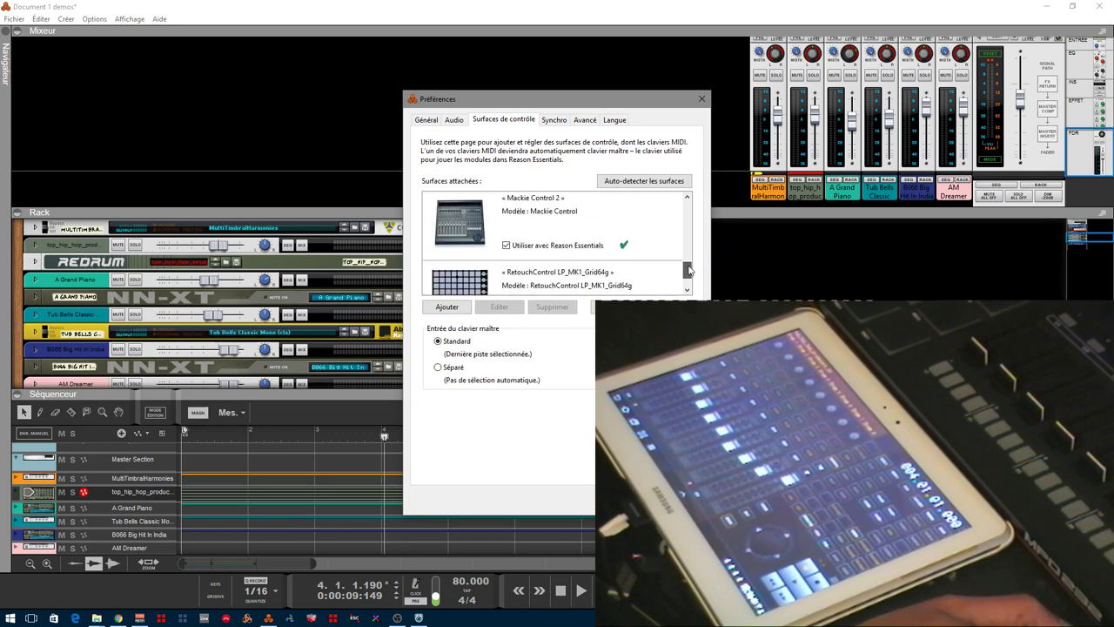
{"action": "left_click", "coordinate": [555, 207]}
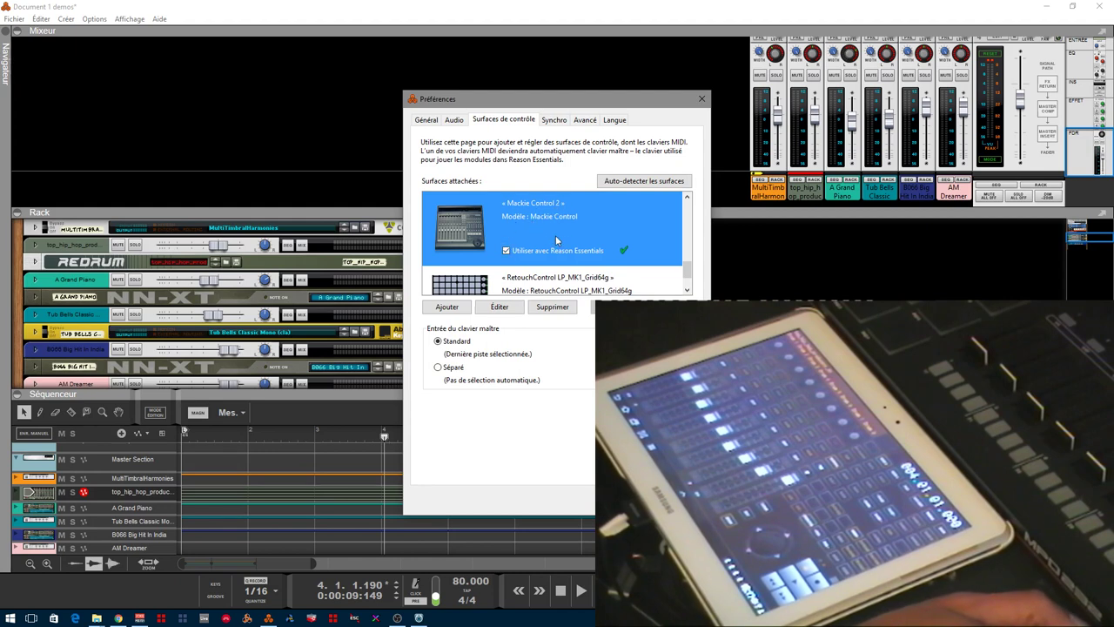
{"action": "left_click", "coordinate": [499, 307]}
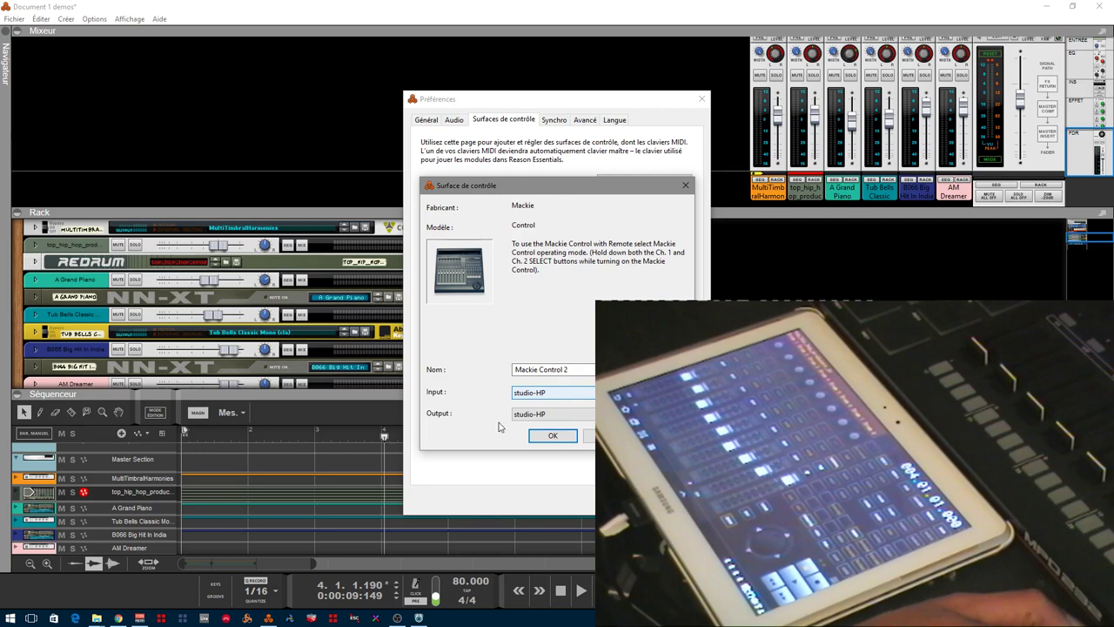
Step: Compare the sessions in rtpMIDI with the surface's studio-HP ports, and return to the Mackie Control 2 settings
{"action": "left_click", "coordinate": [420, 619]}
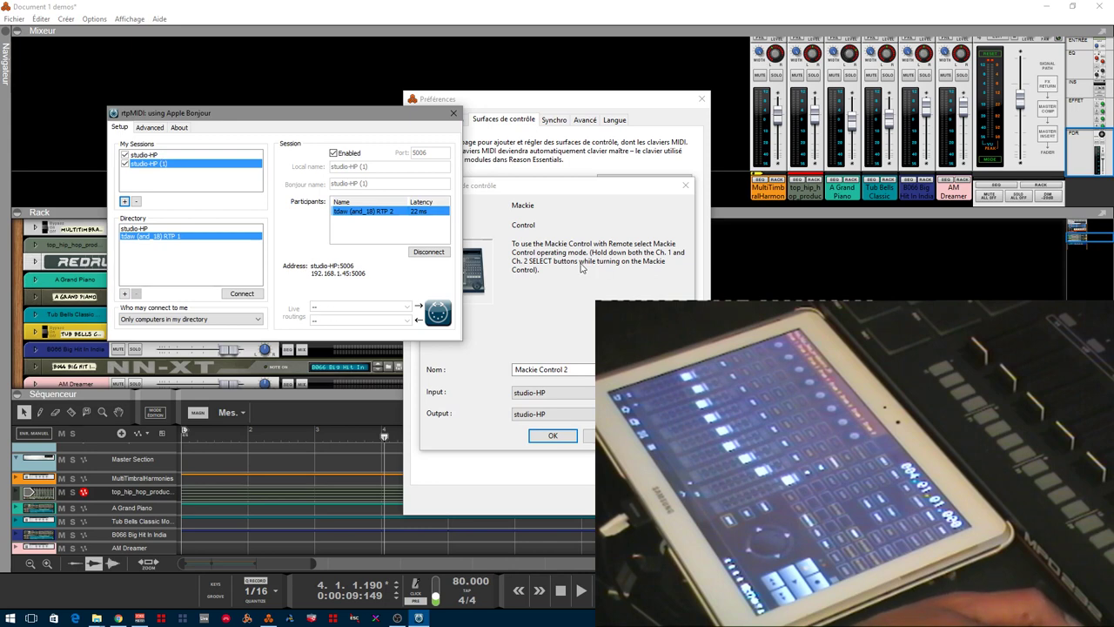
{"action": "left_click", "coordinate": [182, 167]}
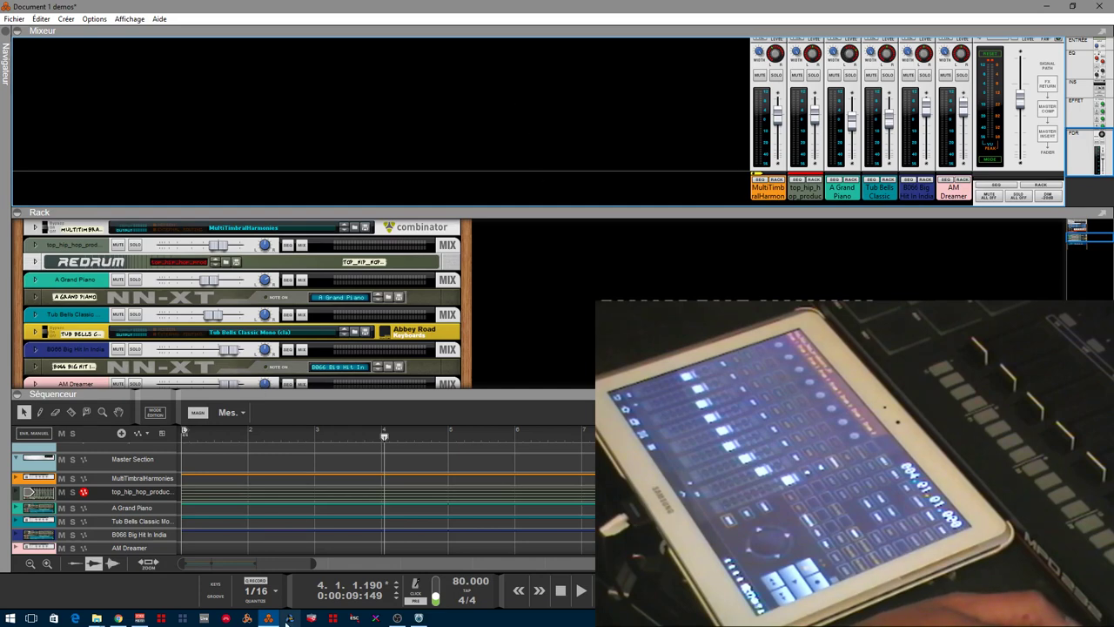
{"action": "left_click", "coordinate": [12, 619]}
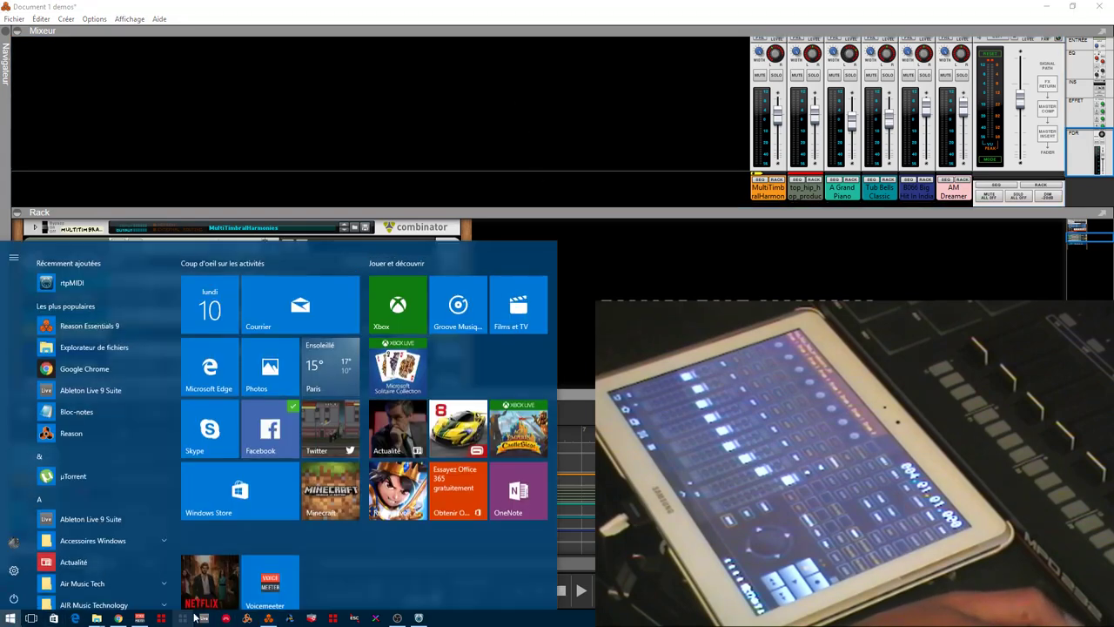
{"action": "left_click", "coordinate": [32, 618]}
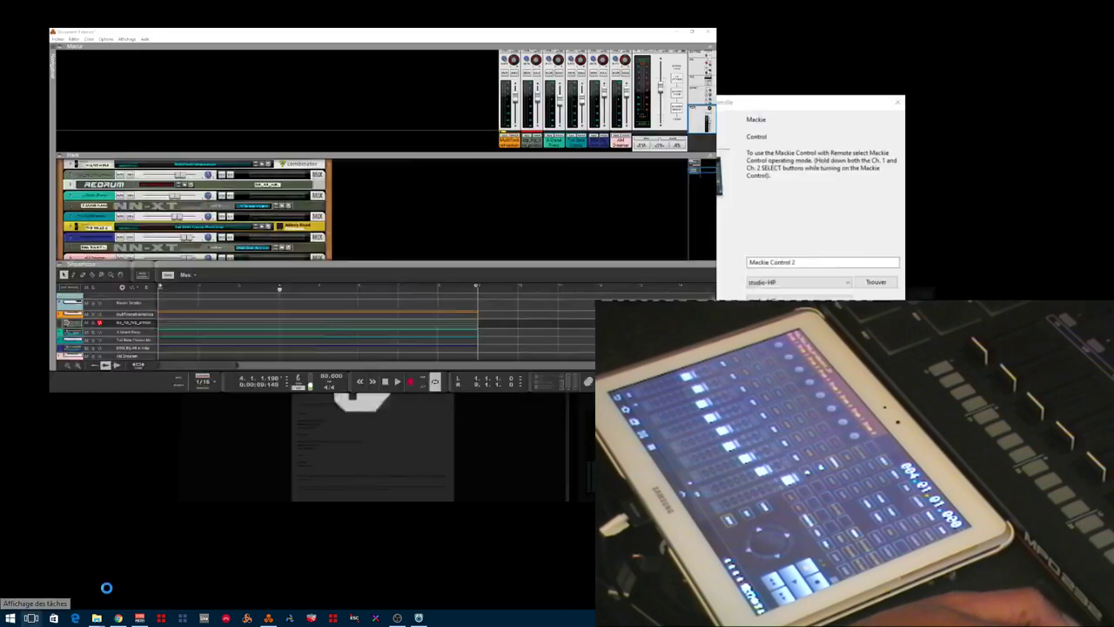
{"action": "left_click", "coordinate": [913, 178]}
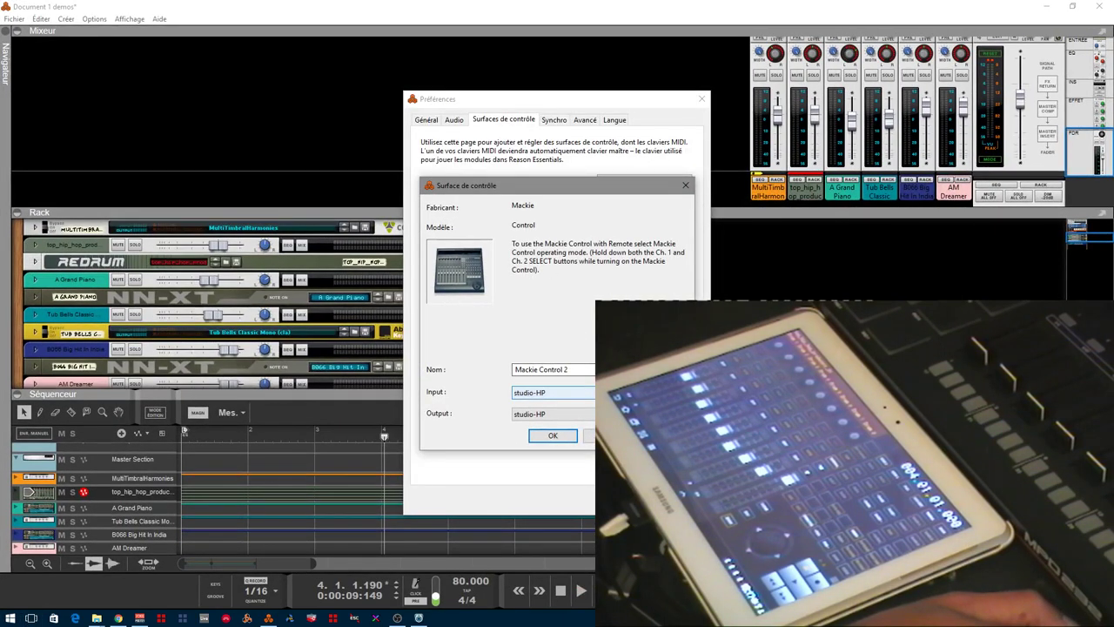
Step: Accept the Mackie Control 2 settings, review the RetouchControl LP_MK1_Grid64g surface in the list, and close the preferences
{"action": "left_click", "coordinate": [553, 436]}
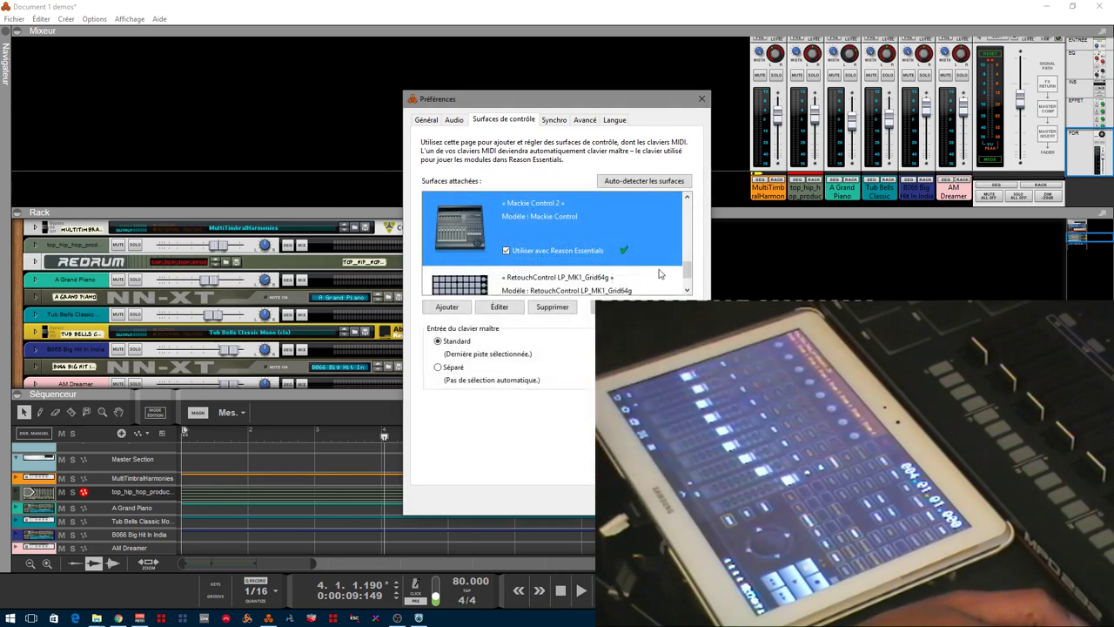
{"action": "left_click_drag", "start_coordinate": [687, 273], "coordinate": [689, 283]}
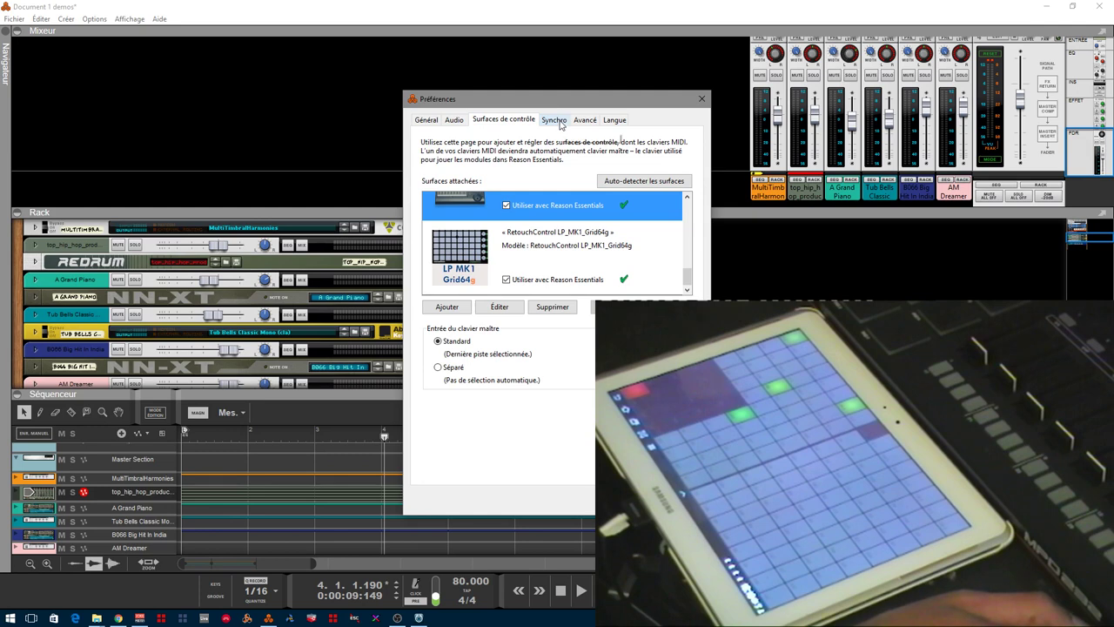
{"action": "left_click", "coordinate": [701, 99]}
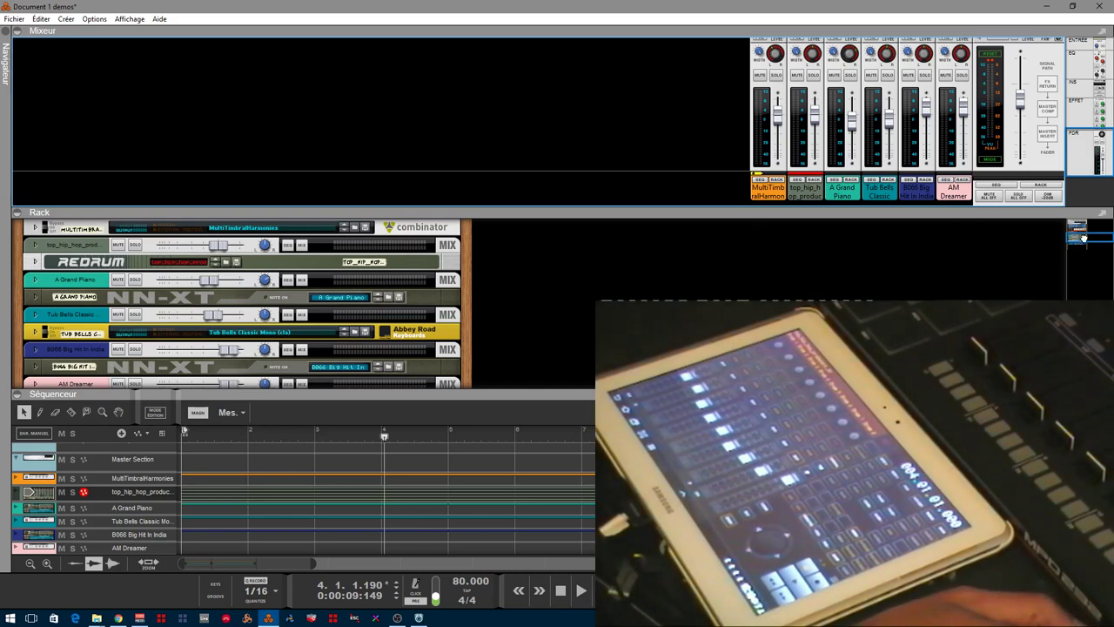
Step: Start playback and solo the top_hip_hop drum track in the sequencer
{"action": "scroll", "coordinate": [1082, 237], "scroll_direction": "down", "scroll_amount": 2}
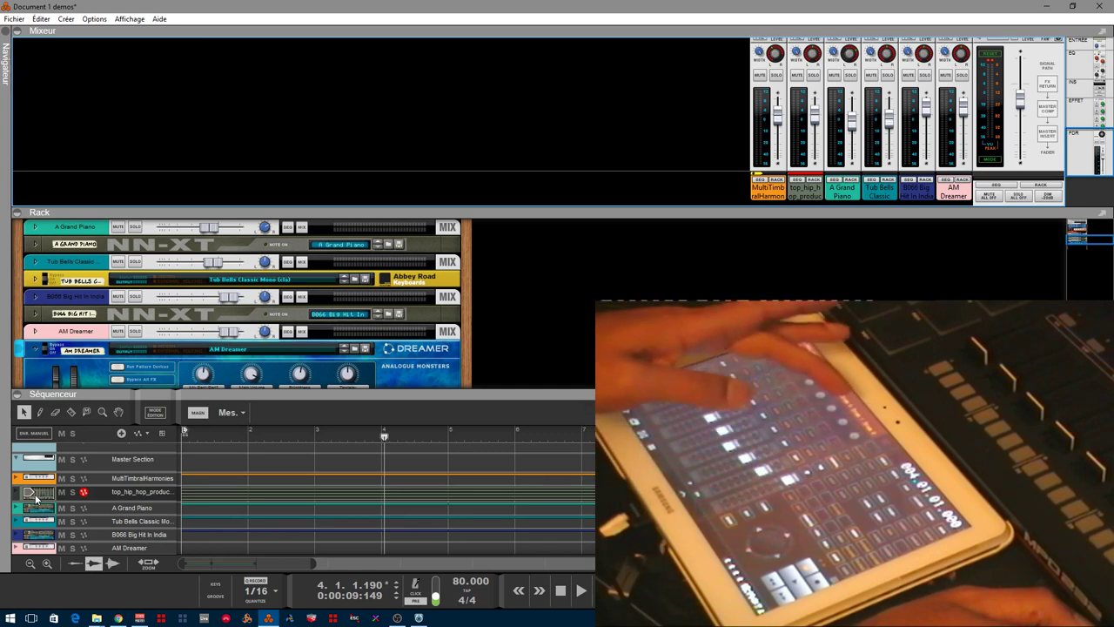
{"action": "key", "text": "space"}
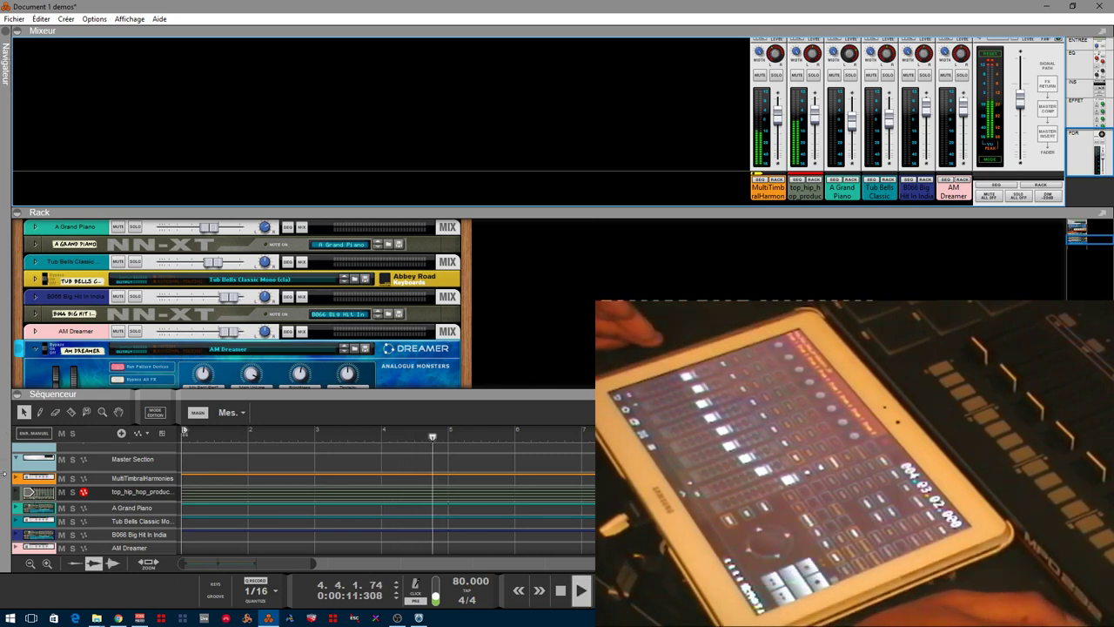
{"action": "left_click", "coordinate": [74, 492]}
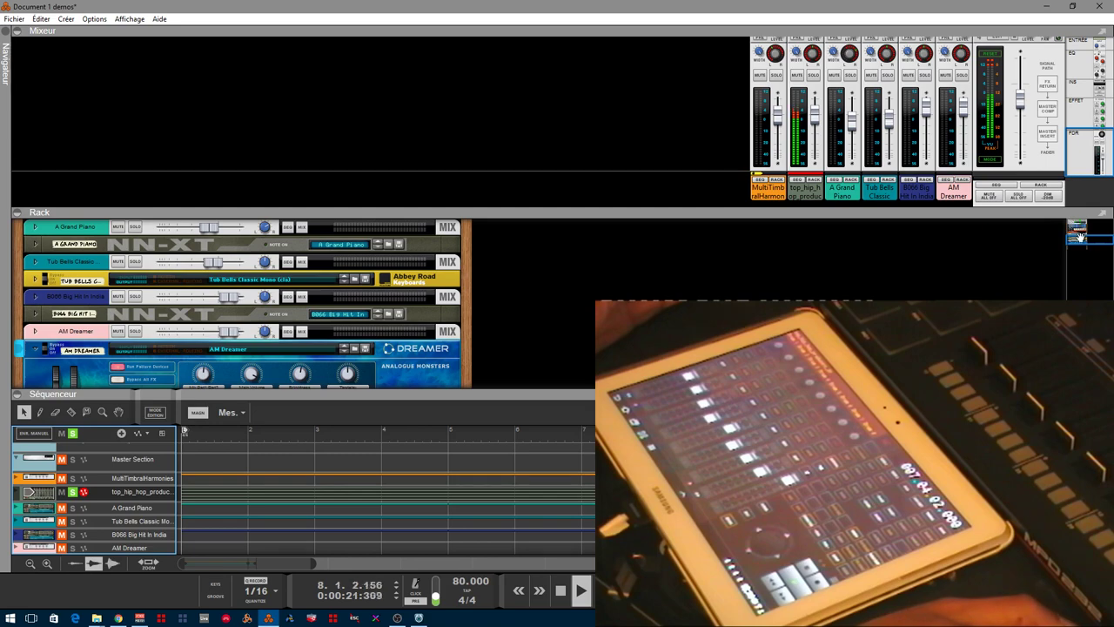
Step: Unfold the drum track's Redrum device in the rack and enlarge the rack area to show its full panel
{"action": "scroll", "coordinate": [1079, 236], "scroll_direction": "up", "scroll_amount": 3}
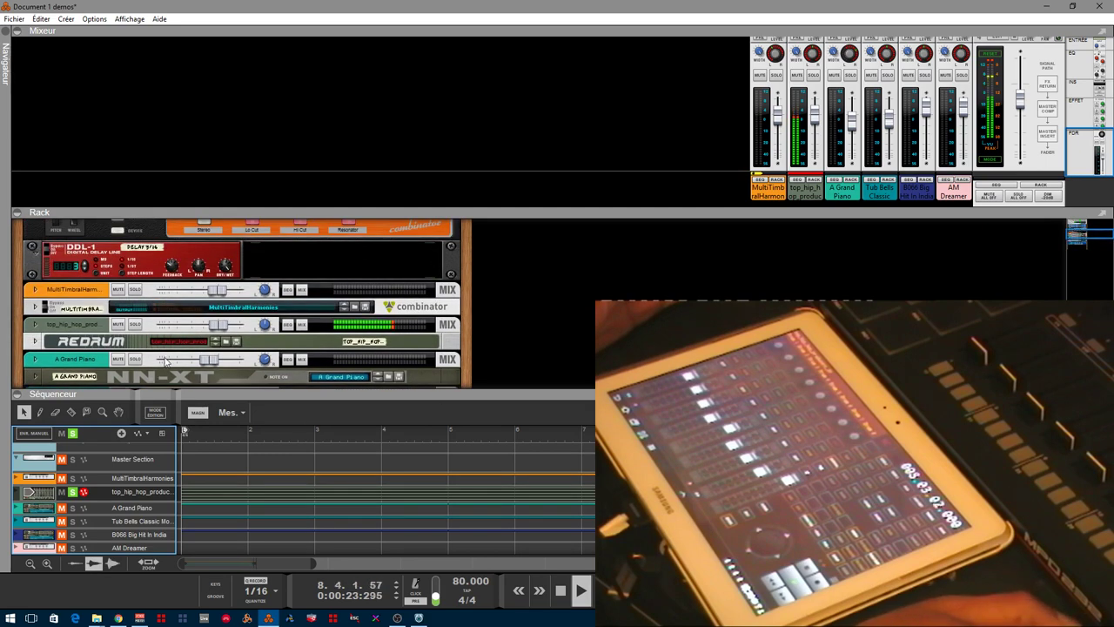
{"action": "left_click", "coordinate": [34, 342]}
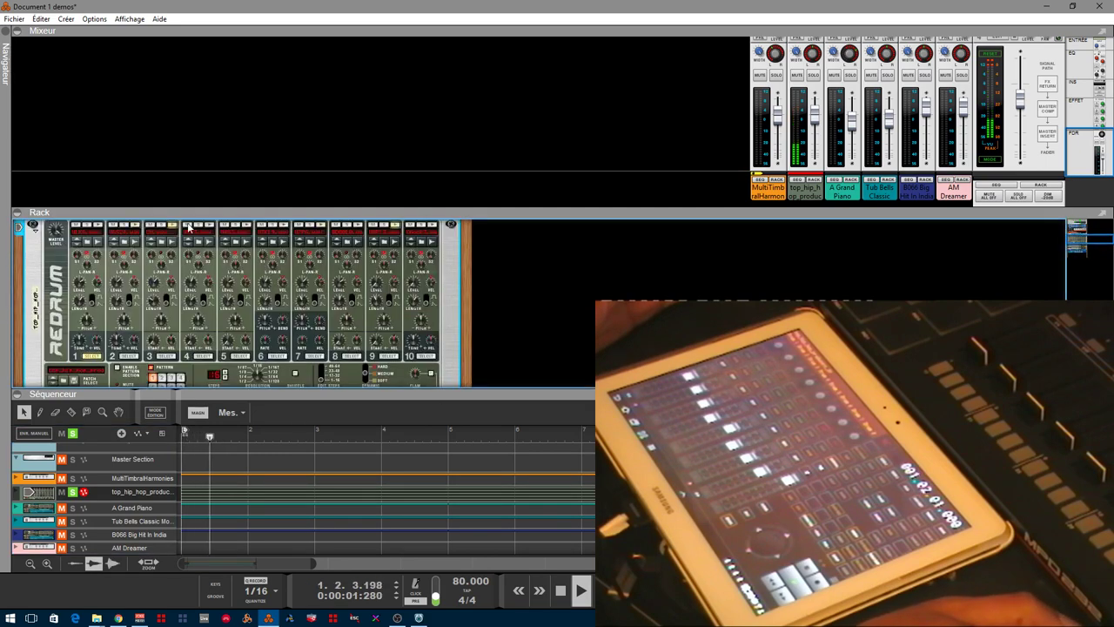
{"action": "left_click_drag", "start_coordinate": [92, 212], "coordinate": [93, 84]}
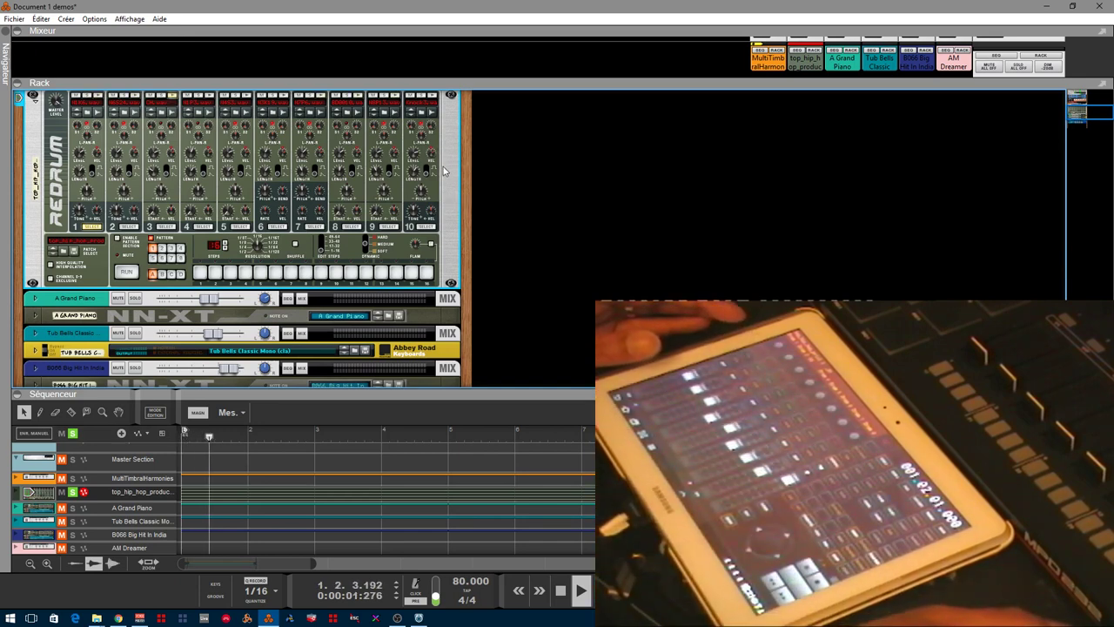
Step: Move the solo from the drum track to the A Grand Piano track and unfold its NN-XT in the rack
{"action": "left_click", "coordinate": [16, 512]}
{"action": "left_click", "coordinate": [73, 492]}
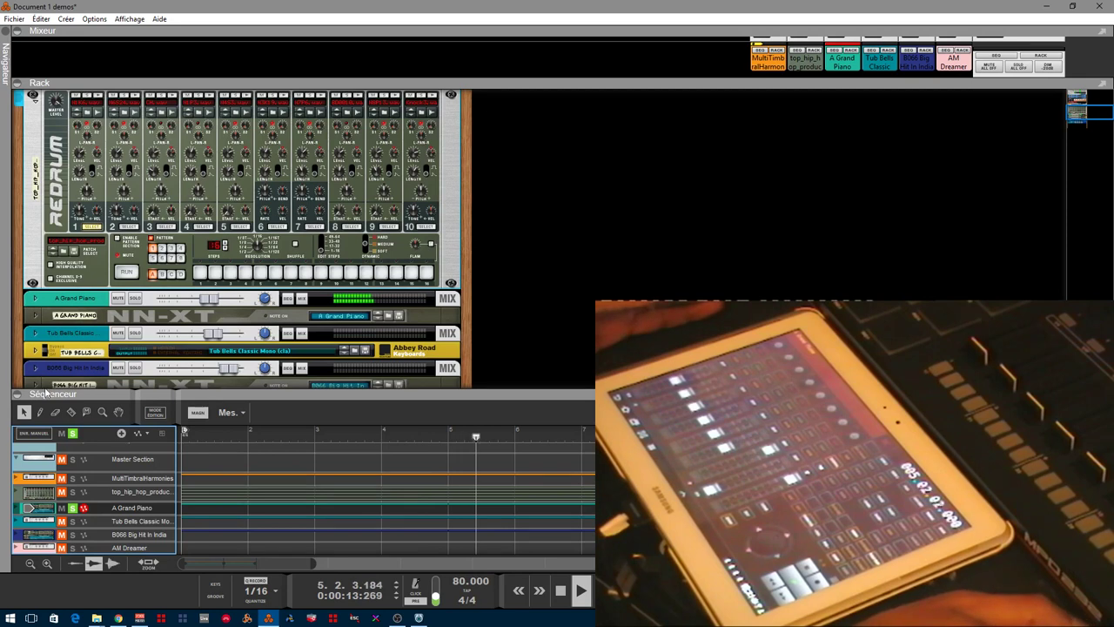
{"action": "left_click", "coordinate": [35, 316]}
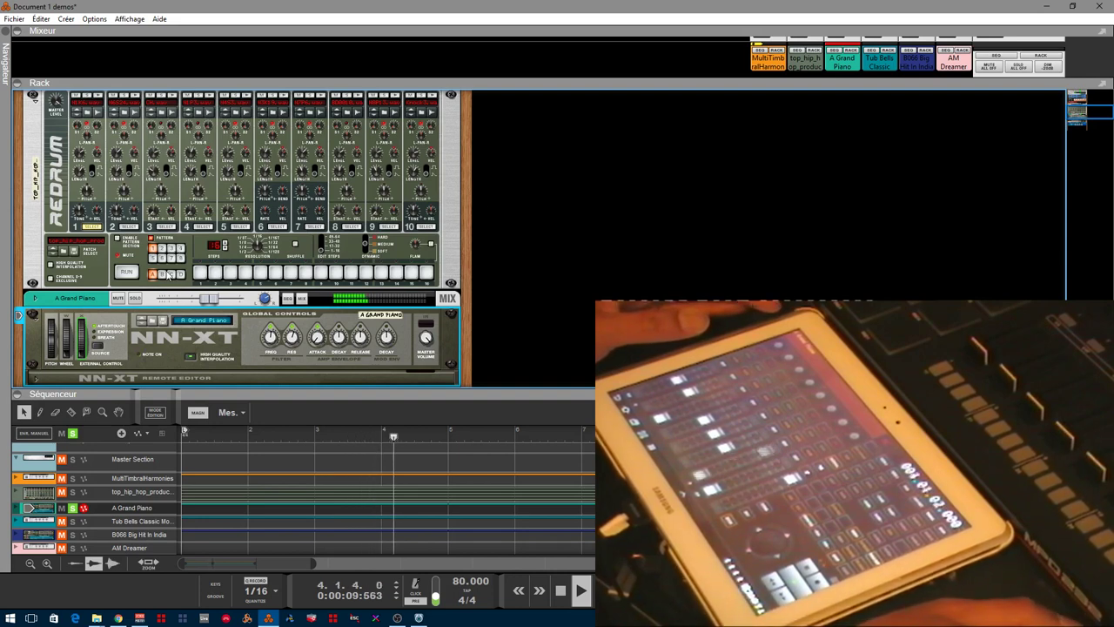
Step: Remove the solo from the A Grand Piano track and enlarge the sequencer area to show all tracks
{"action": "left_click", "coordinate": [73, 509]}
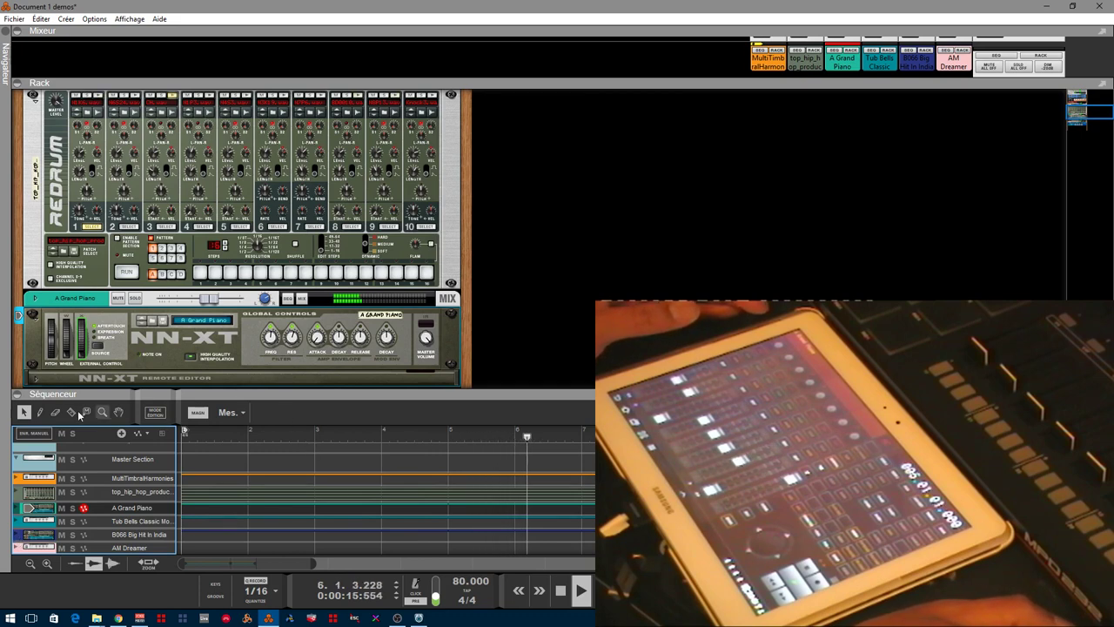
{"action": "left_click_drag", "start_coordinate": [48, 397], "coordinate": [49, 358]}
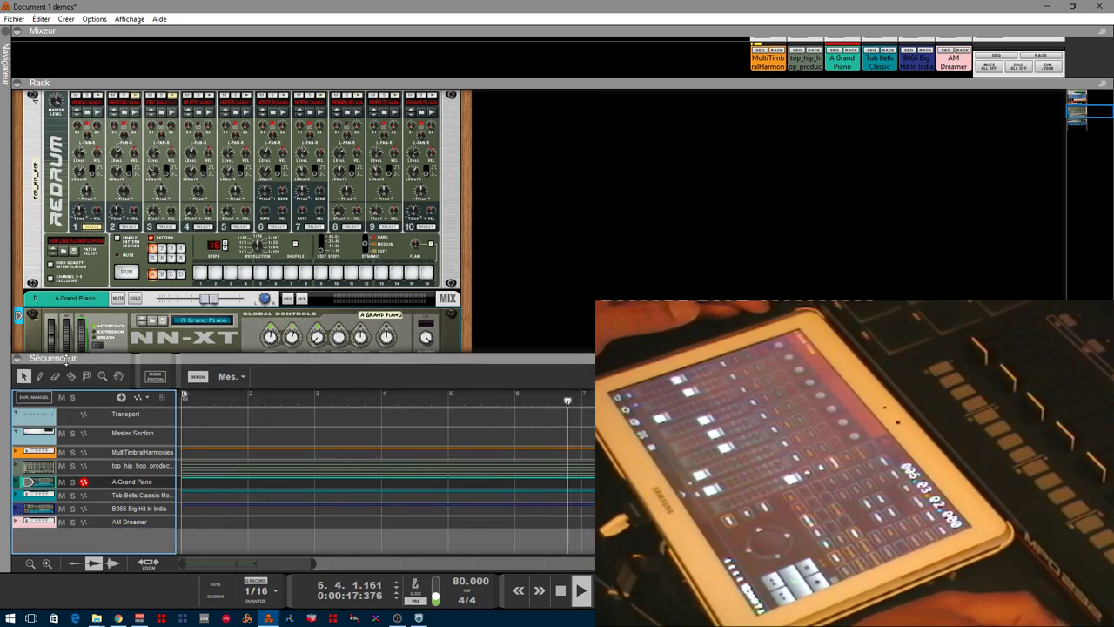
Step: Select the Tub Bells Classic, B066 Big Hit In India and AM Dreamer tracks in turn, unfolding the Tub Bells device in the rack
{"action": "left_click", "coordinate": [17, 494]}
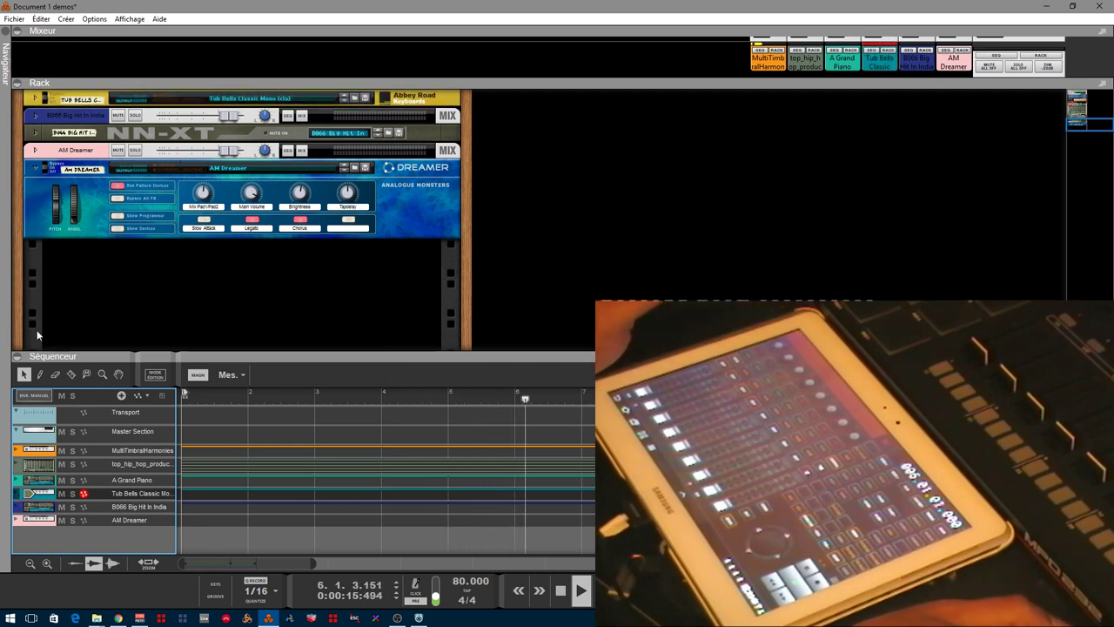
{"action": "left_click", "coordinate": [35, 98]}
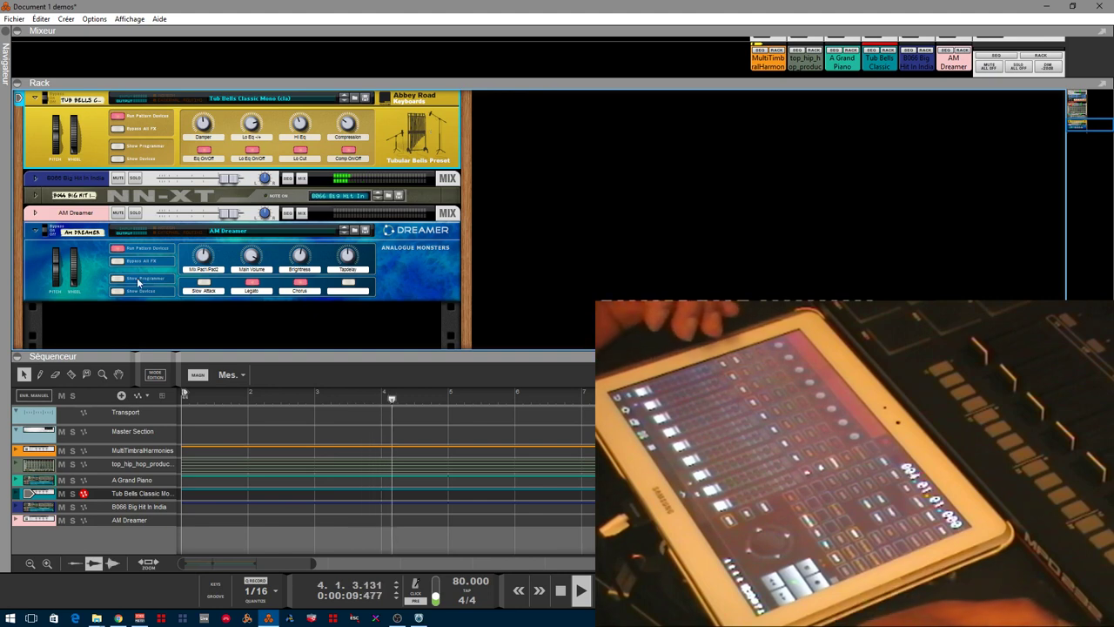
{"action": "left_click", "coordinate": [24, 509]}
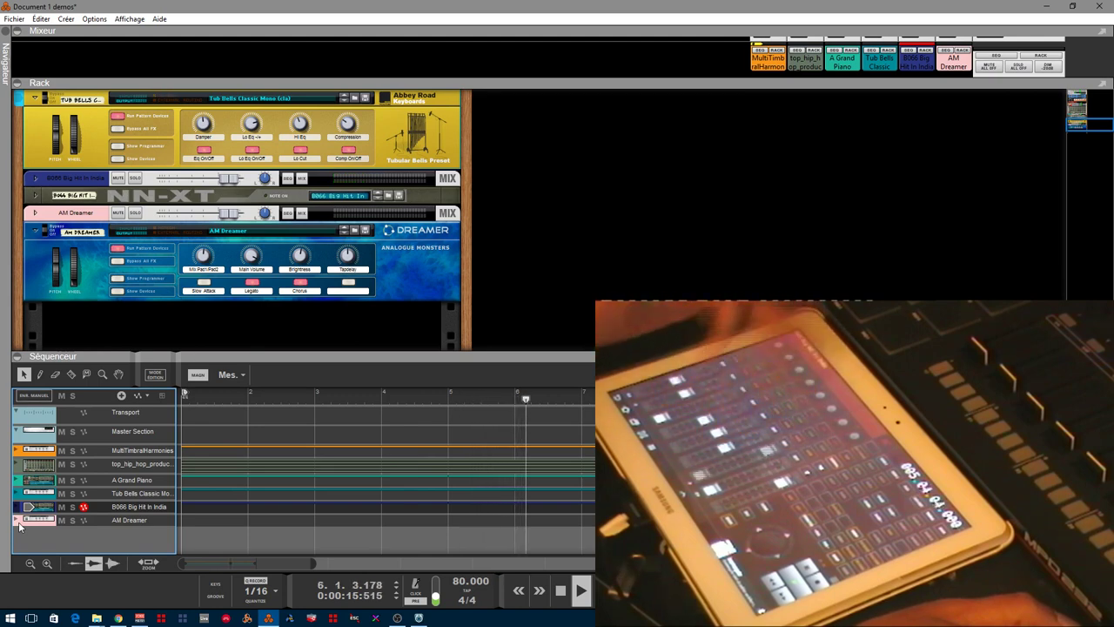
{"action": "left_click", "coordinate": [20, 521]}
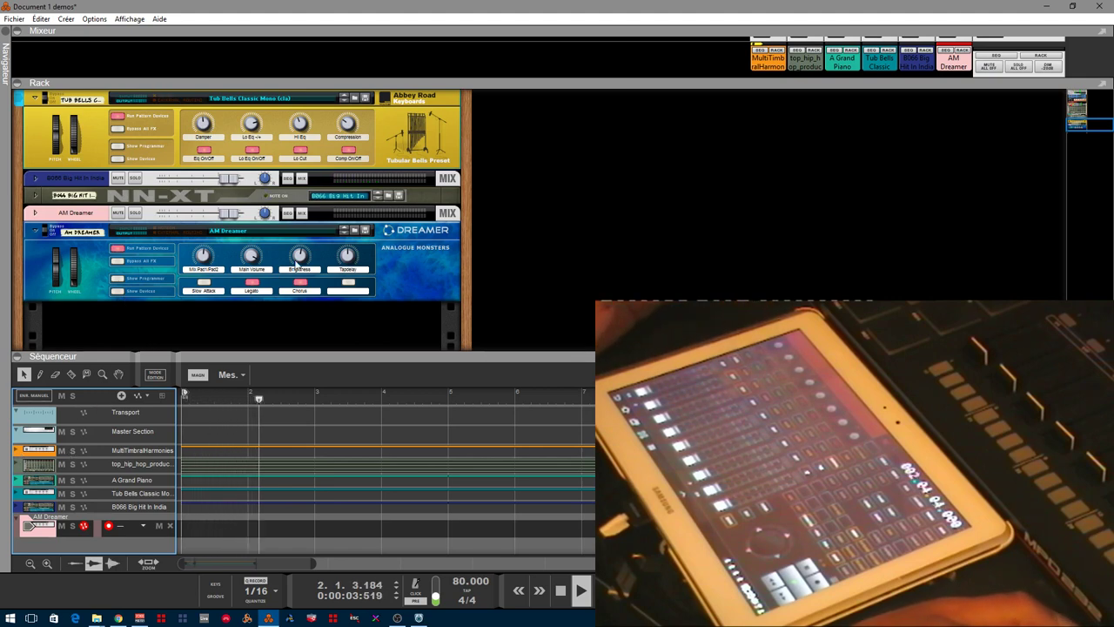
Step: Enlarge the mixer area to show the full faders and choose a command for the master section
{"action": "left_click_drag", "start_coordinate": [476, 81], "coordinate": [594, 260]}
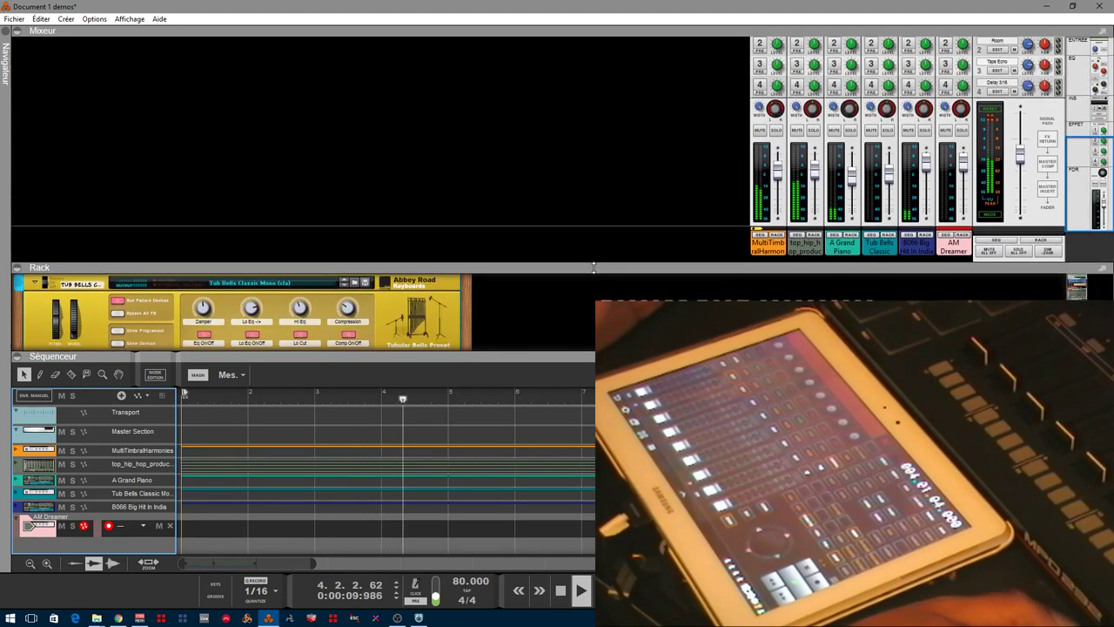
{"action": "right_click", "coordinate": [1030, 219]}
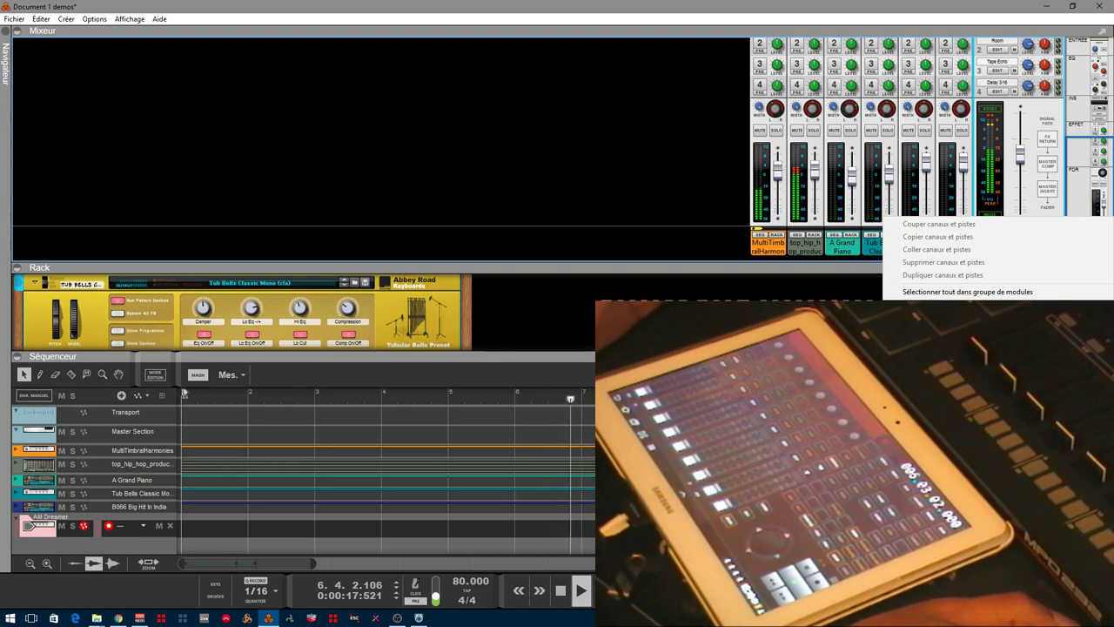
{"action": "left_click", "coordinate": [983, 374]}
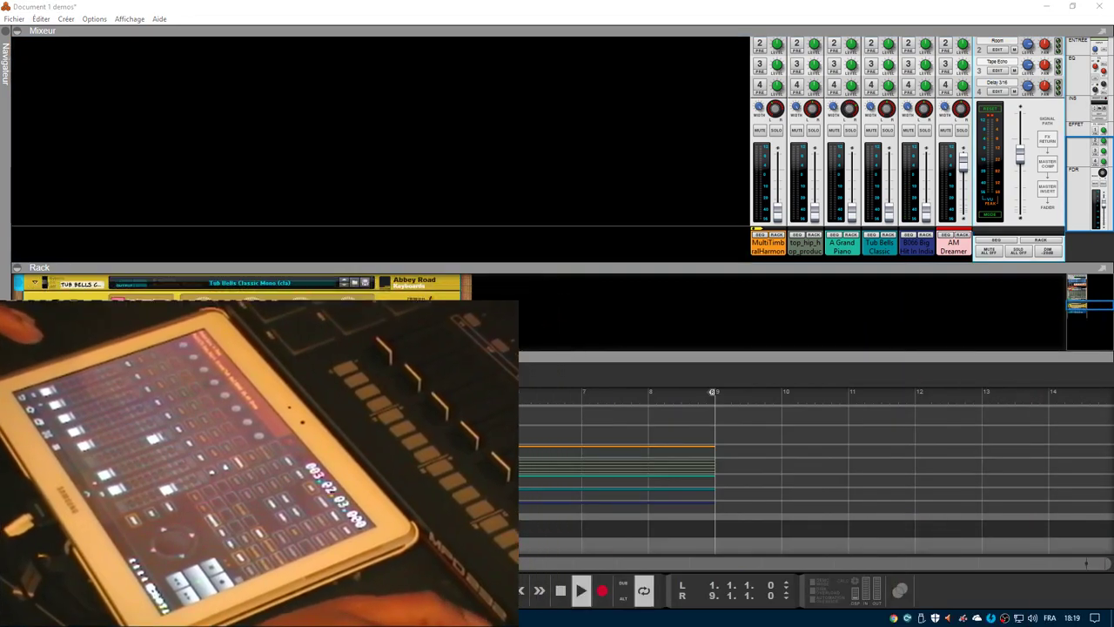
Step: Detach the mixer into its own full-size window and raise the faders of the first five channels from the tablet
{"action": "left_click", "coordinate": [1098, 33]}
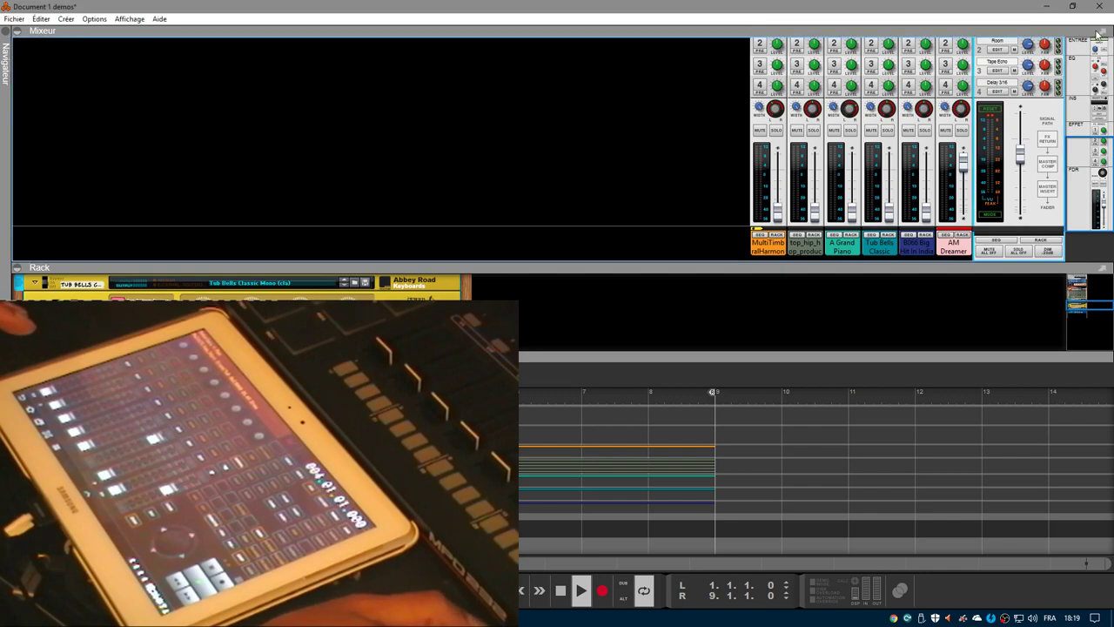
{"action": "left_click", "coordinate": [1104, 33]}
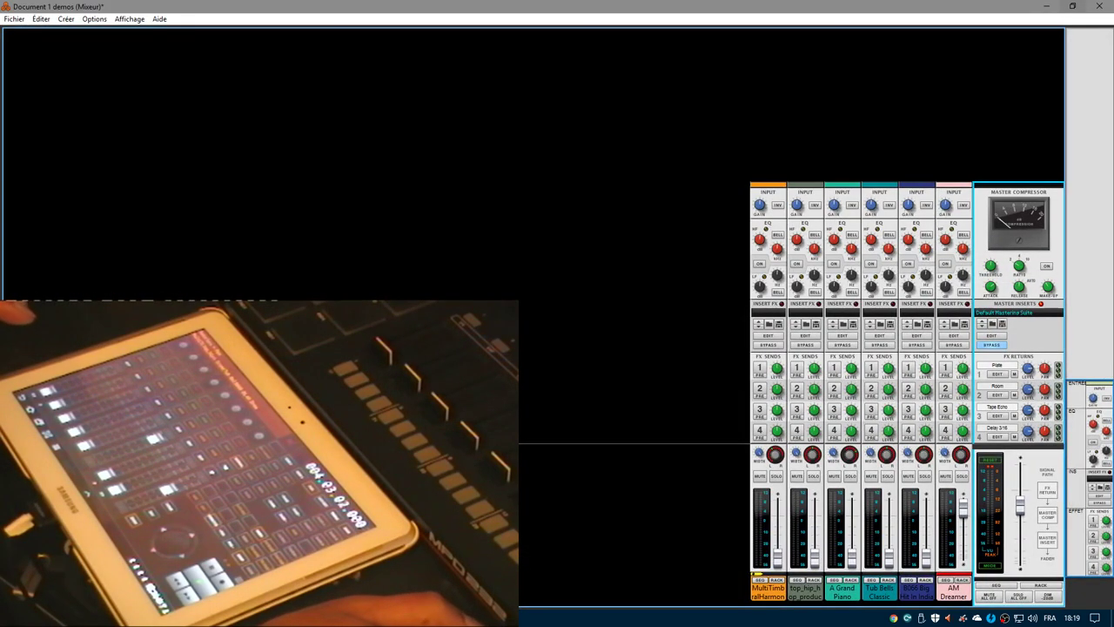
{"action": "left_click_drag", "start_coordinate": [261, 462], "coordinate": [261, 433]}
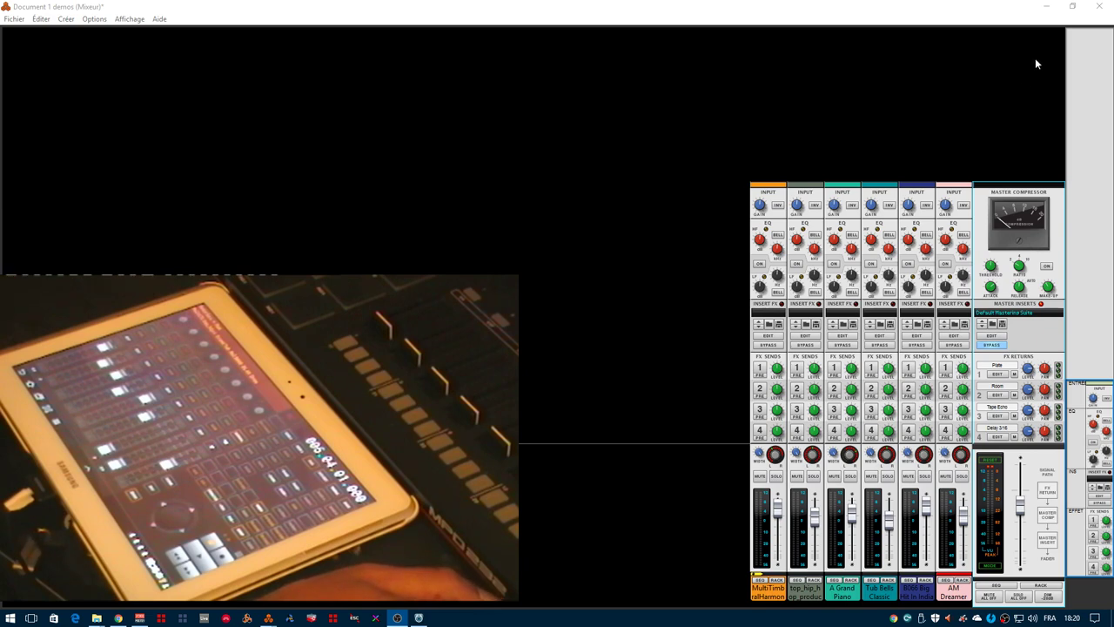
Step: Shrink the separate mixer window and close it to return the mixer to the main window above the rack
{"action": "left_click", "coordinate": [1070, 8]}
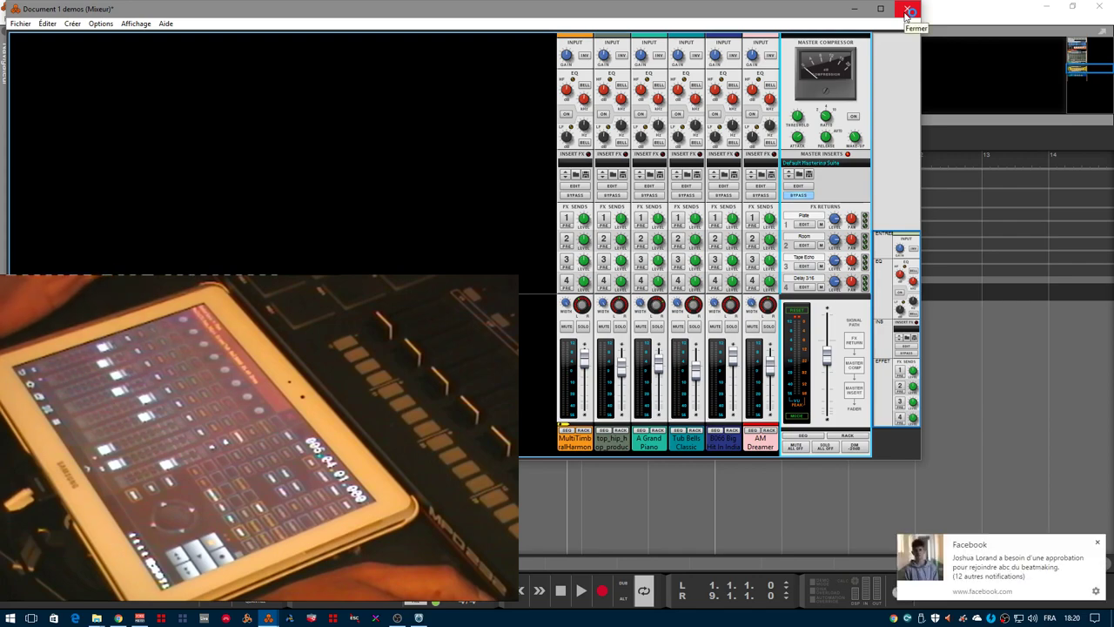
{"action": "left_click", "coordinate": [907, 13]}
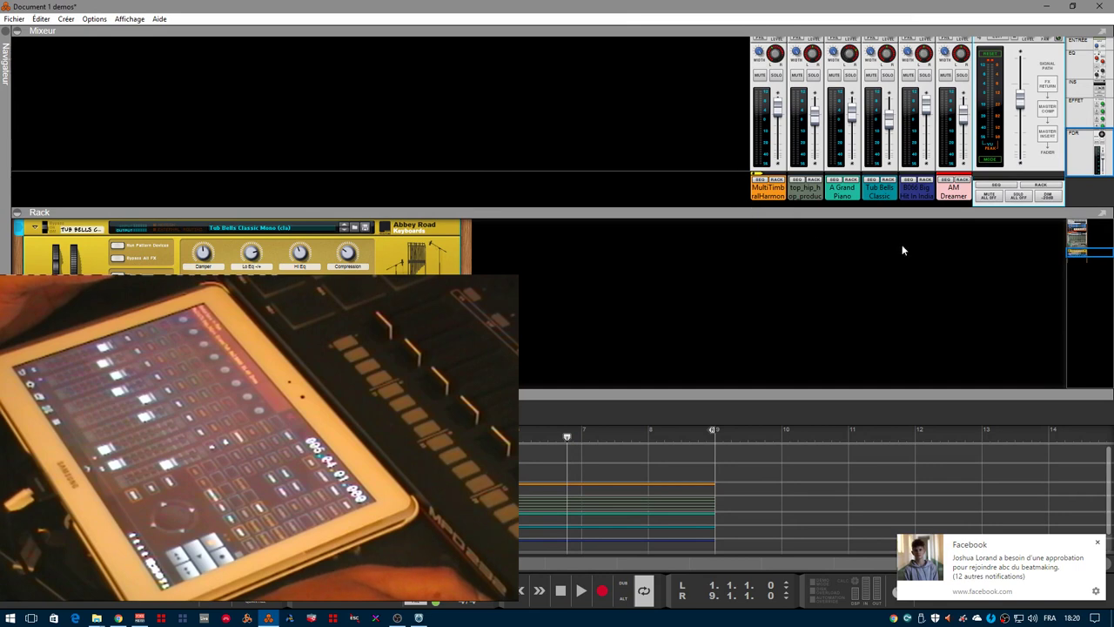
{"action": "mouse_move", "coordinate": [1079, 251]}
{"action": "left_mouse_down"}
{"action": "mouse_move", "coordinate": [1067, 222]}
{"action": "mouse_move", "coordinate": [1078, 255]}
{"action": "left_mouse_up"}
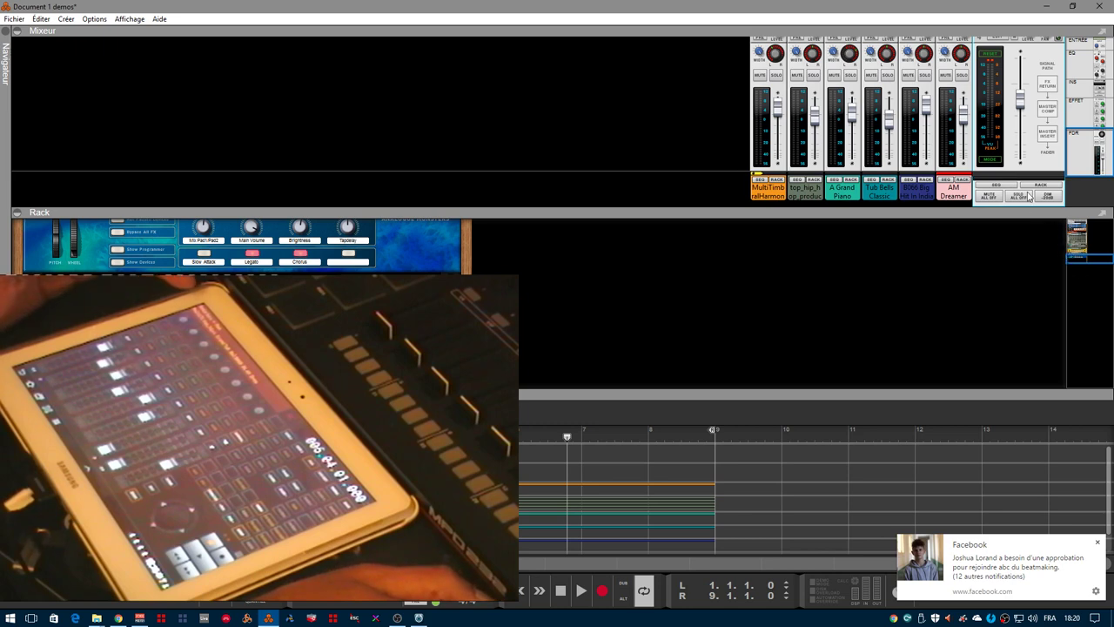
{"action": "mouse_move", "coordinate": [1023, 139]}
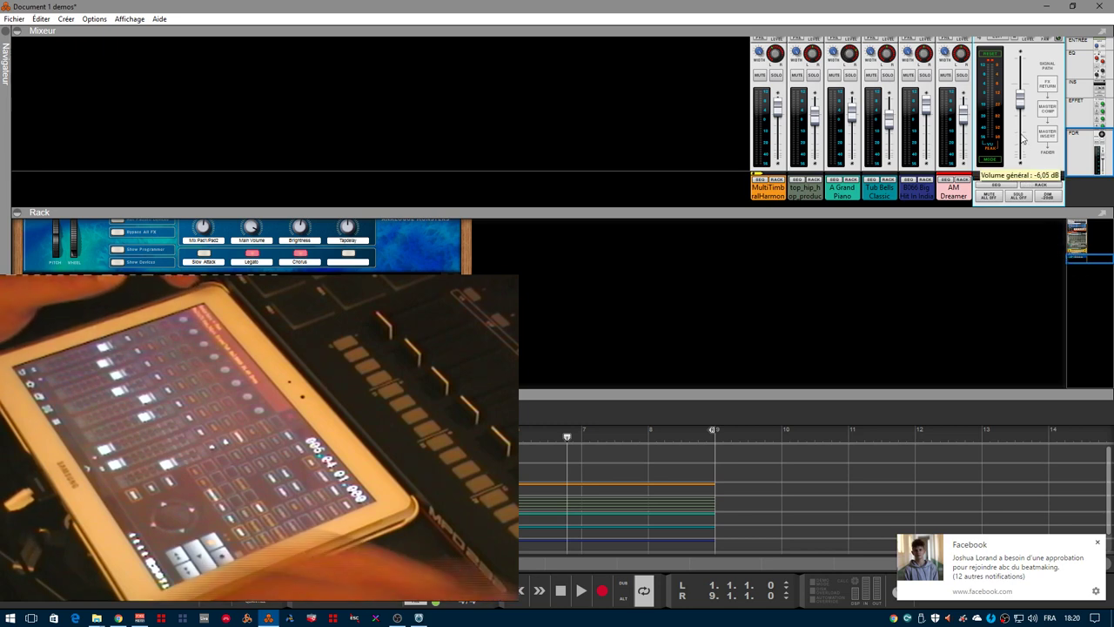